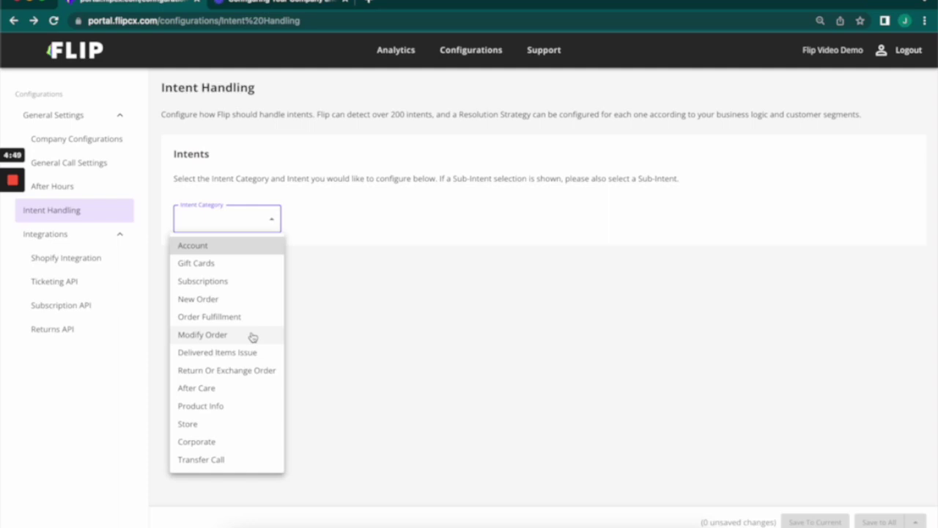
Step: Choose the Modify Order intent category and look through its available intents
{"action": "left_click", "coordinate": [252, 335]}
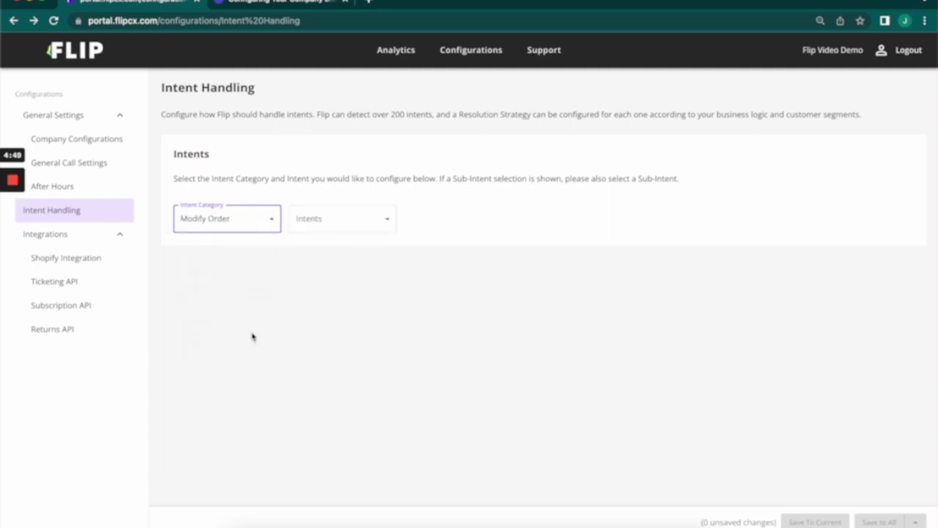
{"action": "left_click", "coordinate": [367, 214]}
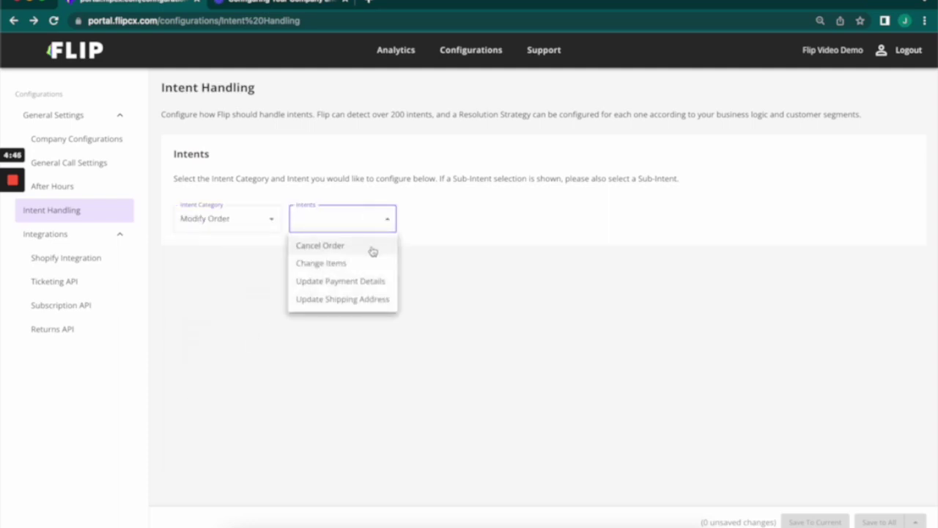
{"action": "left_click", "coordinate": [265, 226]}
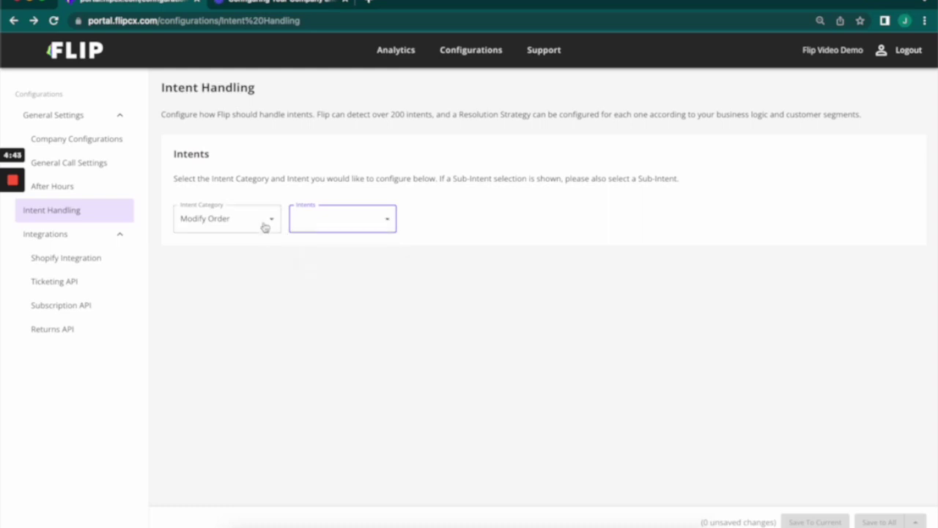
Step: Select the Order Fulfillment category with the Order Status or Confirmation intent and the WISMO Delivery Status sub-intent
{"action": "left_click", "coordinate": [267, 226]}
{"action": "left_click", "coordinate": [248, 318]}
{"action": "left_click", "coordinate": [351, 225]}
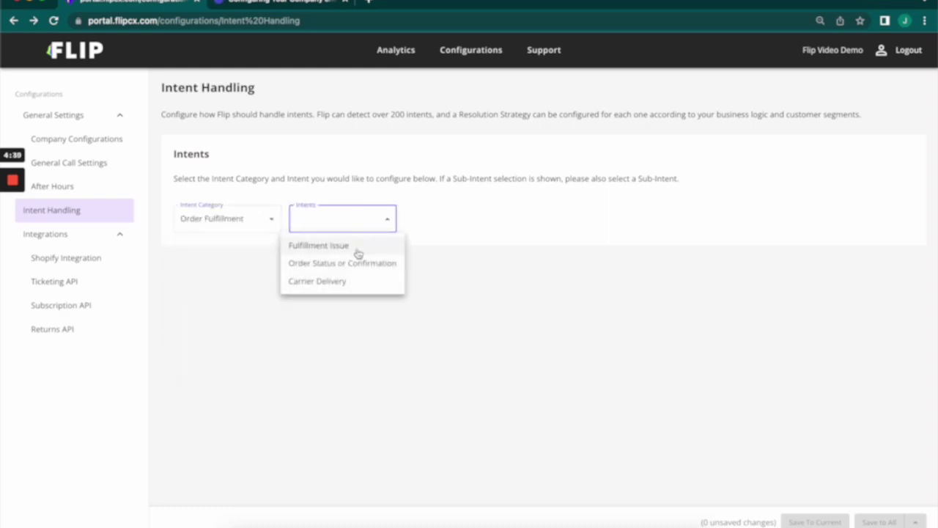
{"action": "left_click", "coordinate": [358, 267]}
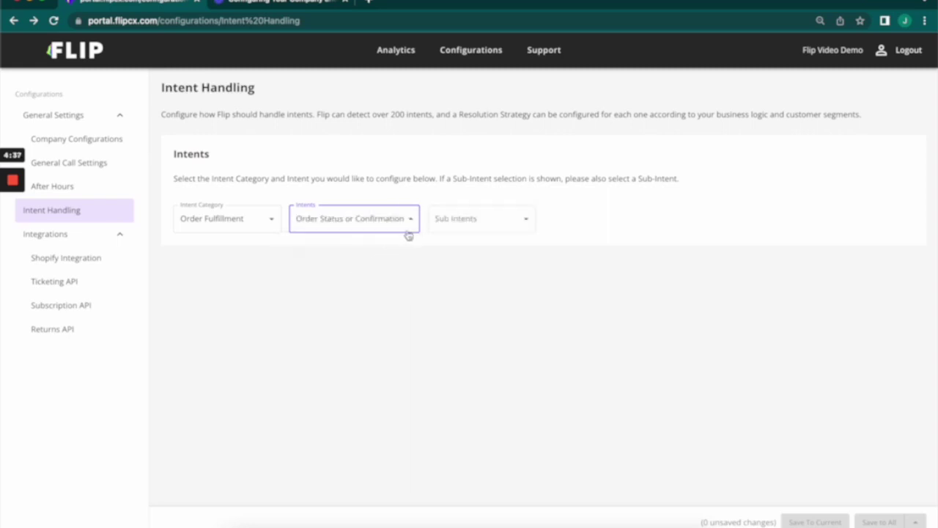
{"action": "left_click", "coordinate": [444, 229]}
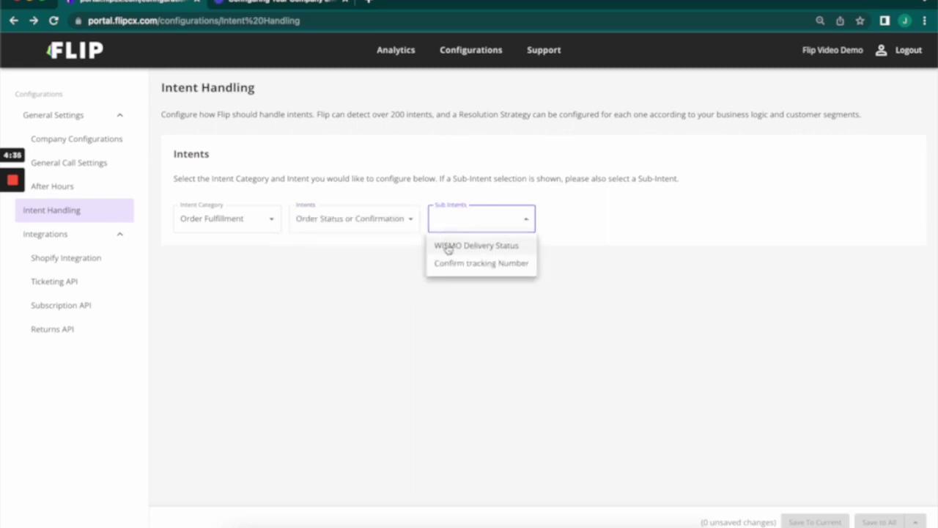
{"action": "left_click", "coordinate": [443, 245]}
{"action": "left_click", "coordinate": [591, 209]}
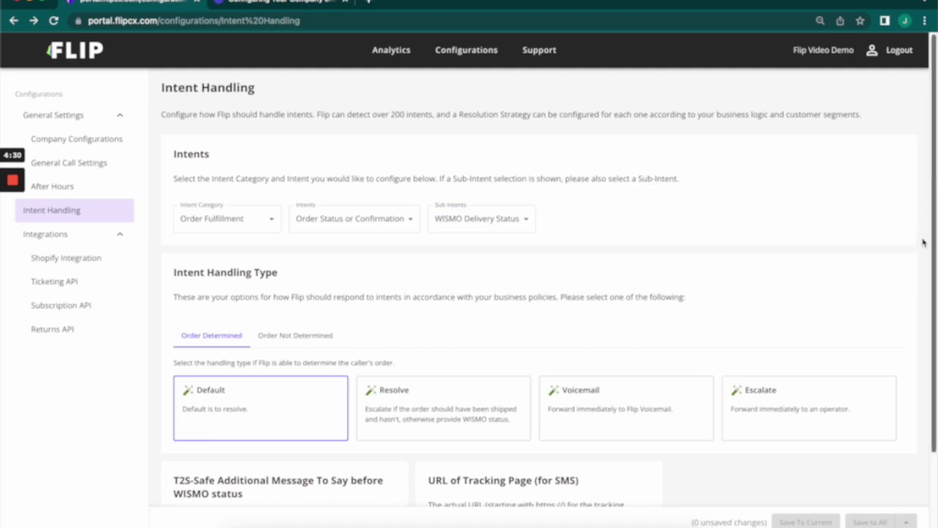
Step: Review the WISMO Delivery Status handling types and message settings, and look through the list of intent categories
{"action": "scroll", "coordinate": [918, 291], "scroll_direction": "down", "scroll_amount": 2}
{"action": "scroll", "coordinate": [918, 292], "scroll_direction": "down", "scroll_amount": 2}
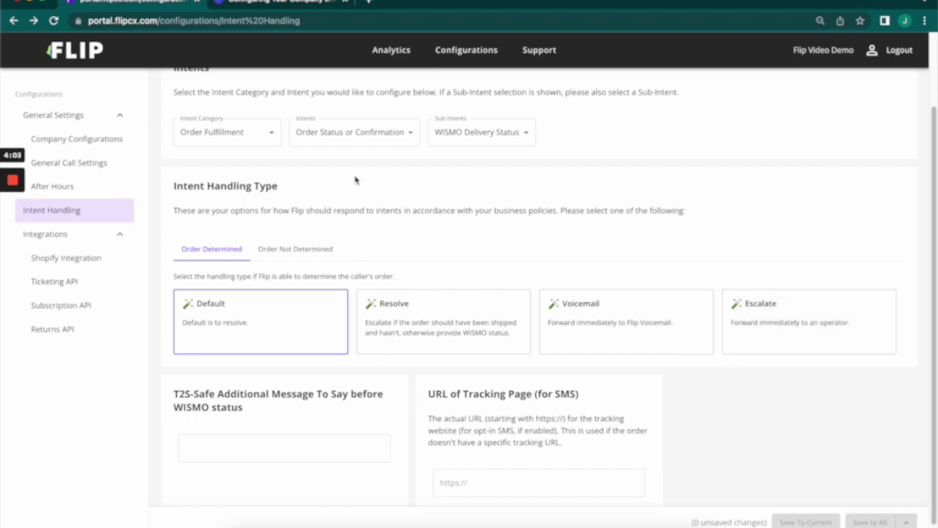
{"action": "left_click", "coordinate": [272, 135]}
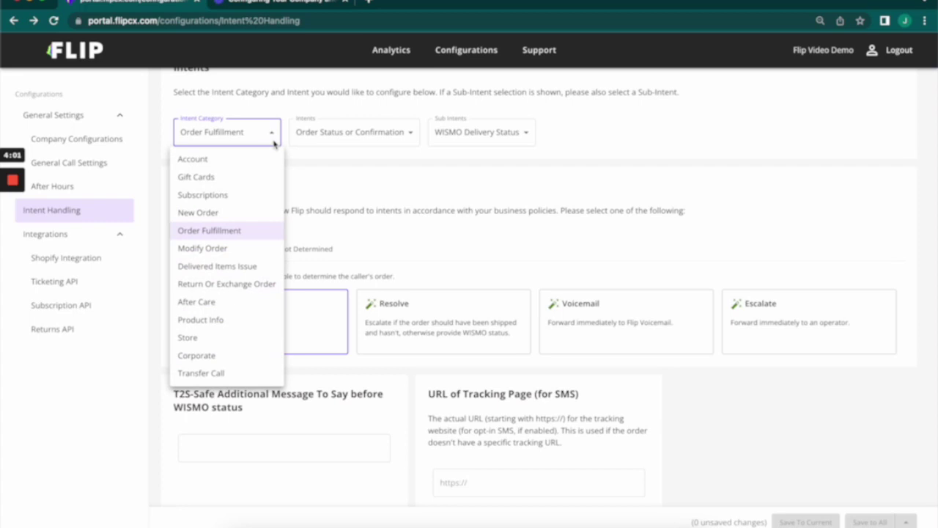
{"action": "left_click", "coordinate": [273, 142]}
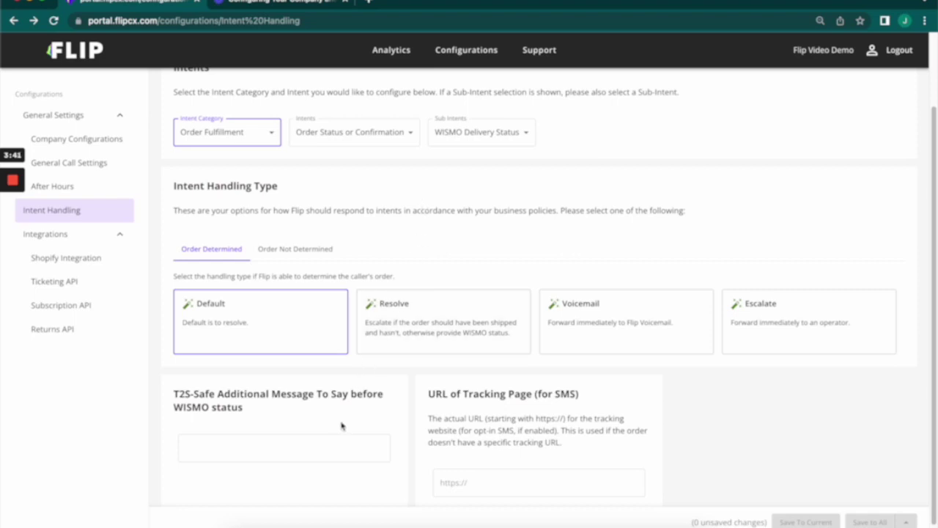
{"action": "scroll", "coordinate": [342, 425], "scroll_direction": "up", "scroll_amount": 1}
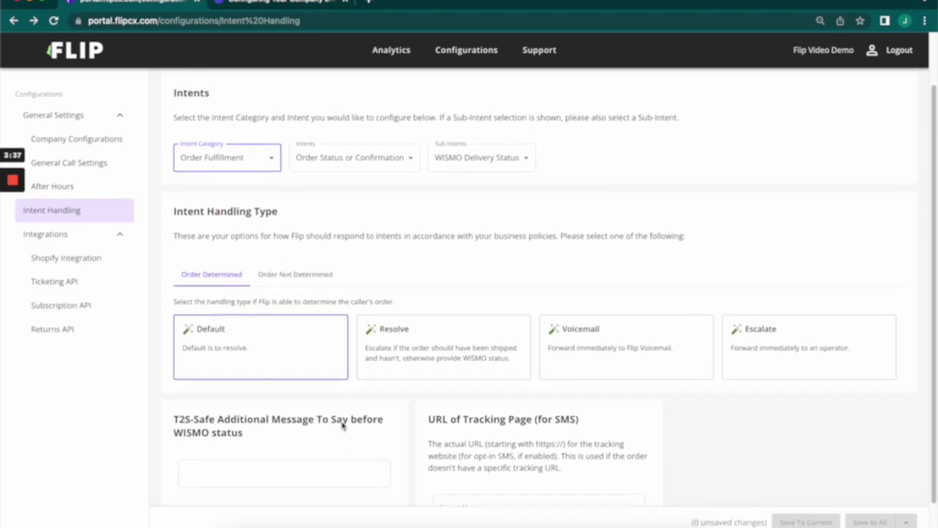
{"action": "scroll", "coordinate": [342, 424], "scroll_direction": "up", "scroll_amount": 1}
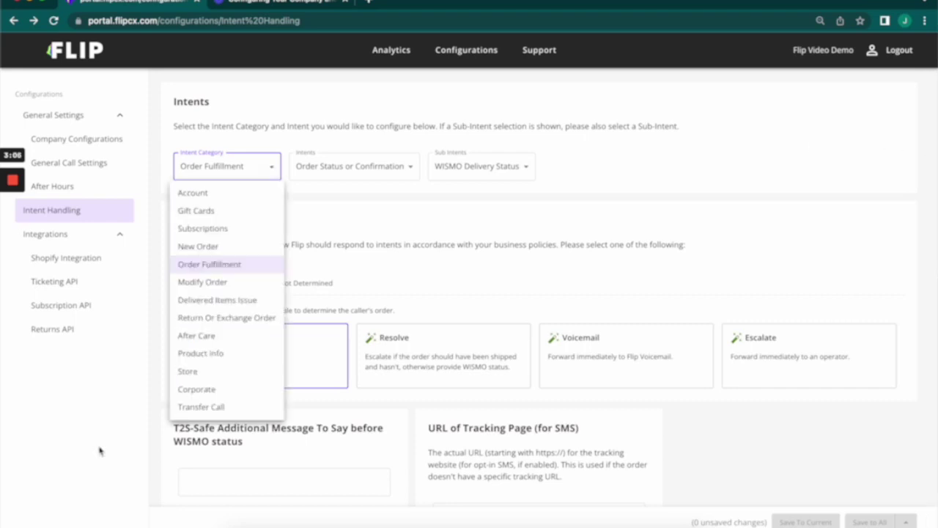
{"action": "left_click", "coordinate": [100, 450]}
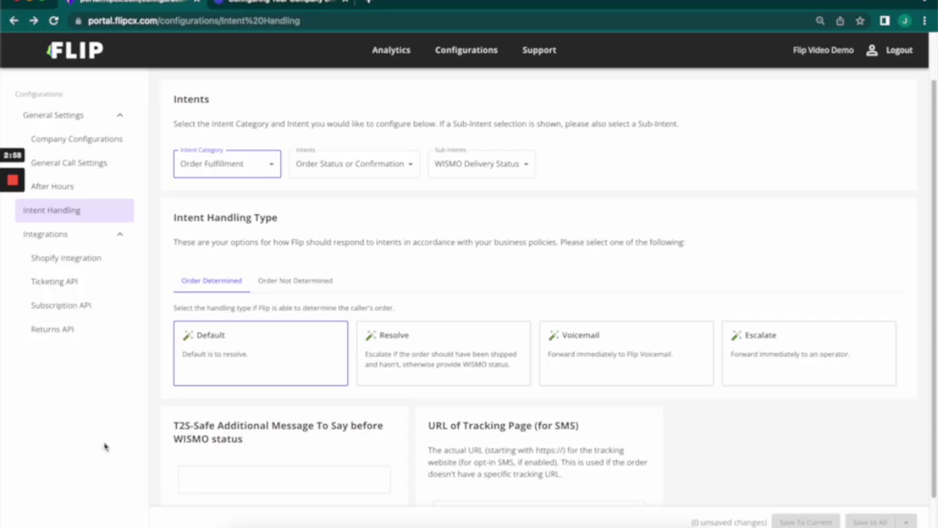
Step: Switch the intent category to Modify Order and select the Cancel Order intent
{"action": "left_click", "coordinate": [271, 175]}
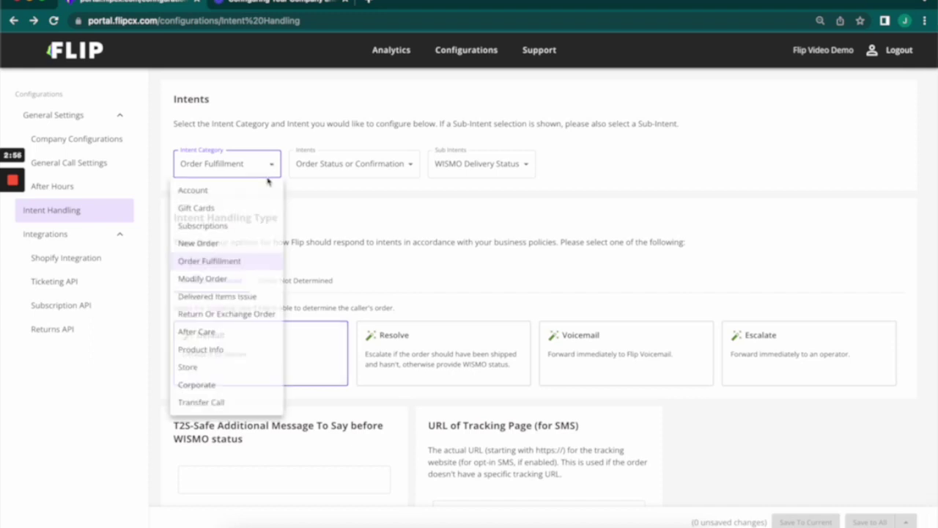
{"action": "left_click", "coordinate": [258, 279]}
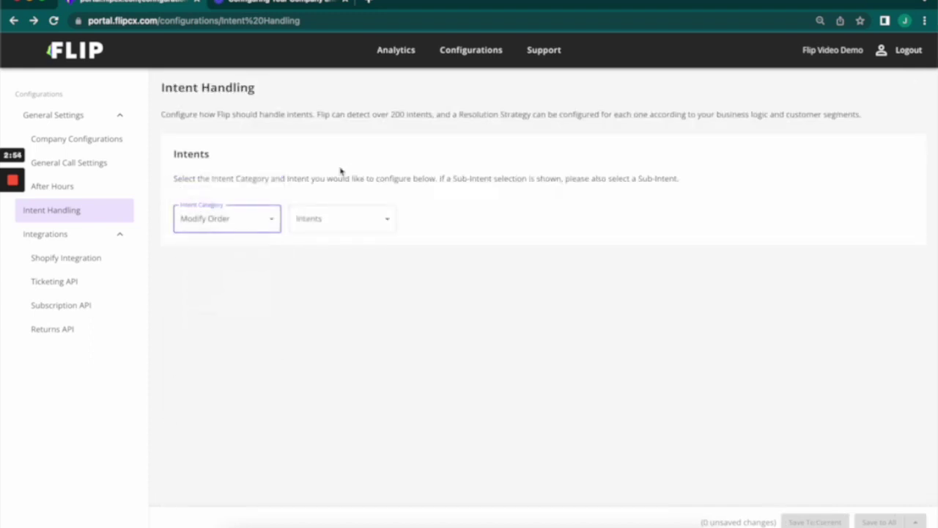
{"action": "left_click", "coordinate": [340, 218]}
{"action": "left_click", "coordinate": [340, 248]}
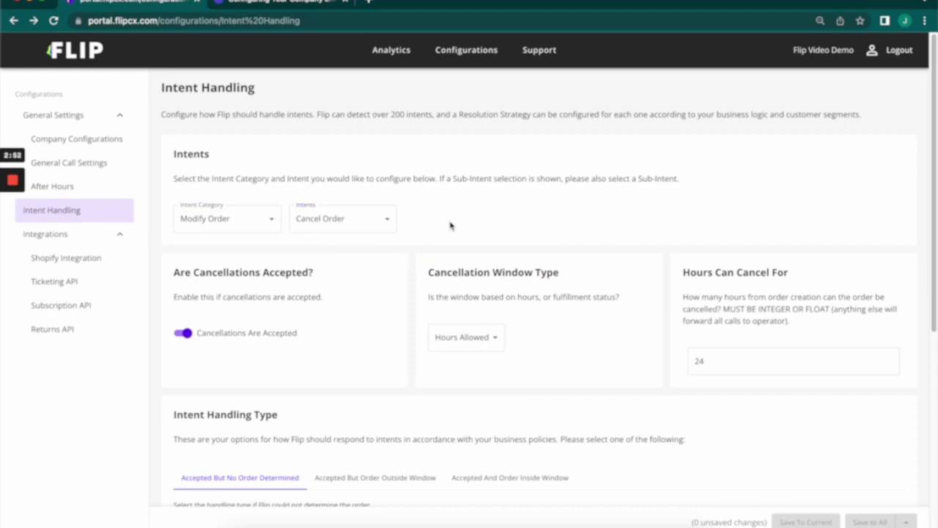
Step: Set the cancellation window type to Until Fulfillment Status with Pre-Transit as the cutoff, and show the handling types for accepted orders outside the window
{"action": "left_click_drag", "start_coordinate": [933, 170], "coordinate": [907, 309]}
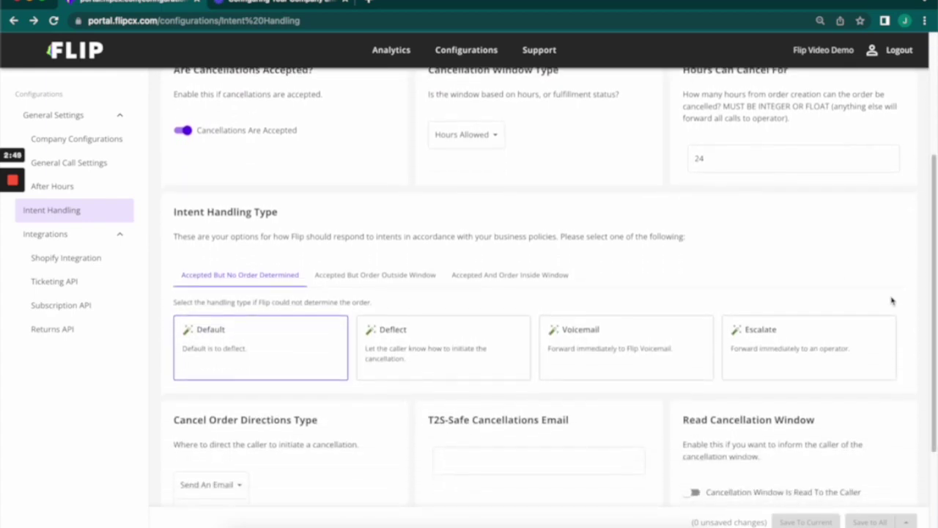
{"action": "left_click", "coordinate": [494, 141]}
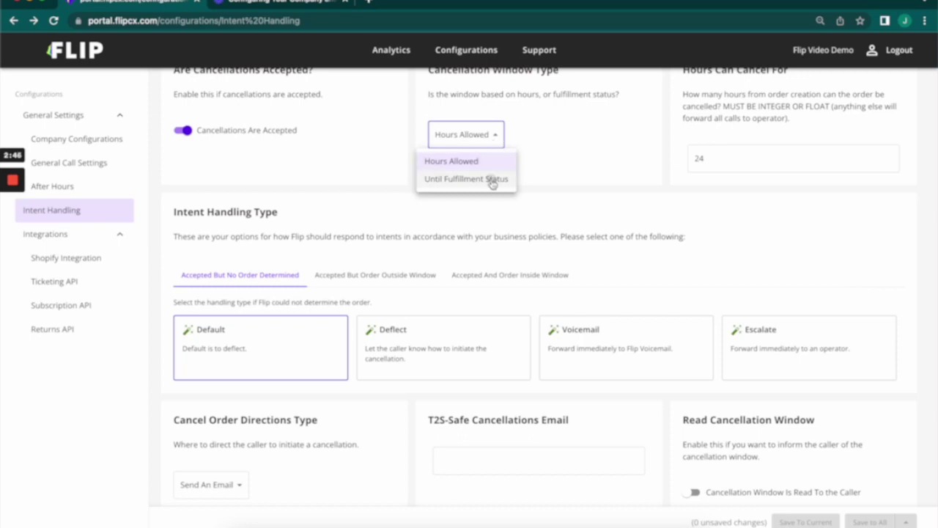
{"action": "left_click", "coordinate": [492, 181]}
{"action": "left_click", "coordinate": [694, 163]}
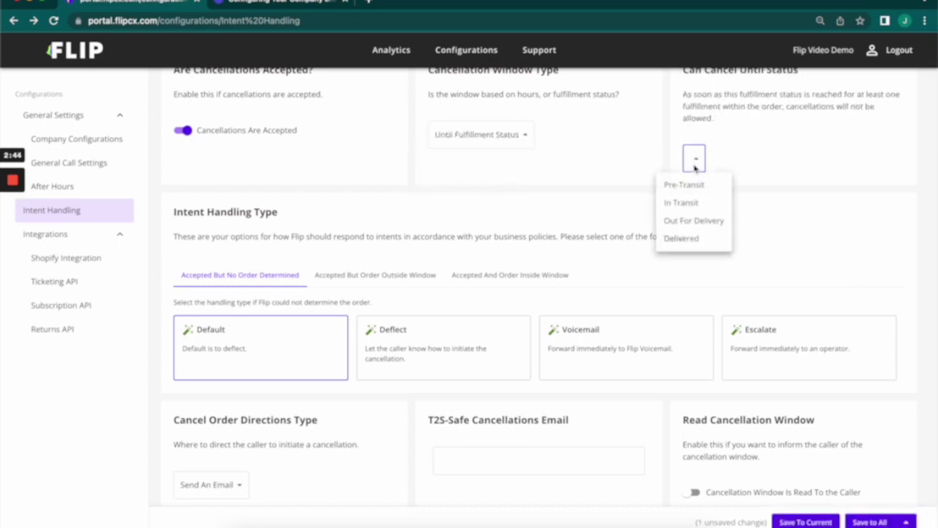
{"action": "left_click", "coordinate": [701, 187]}
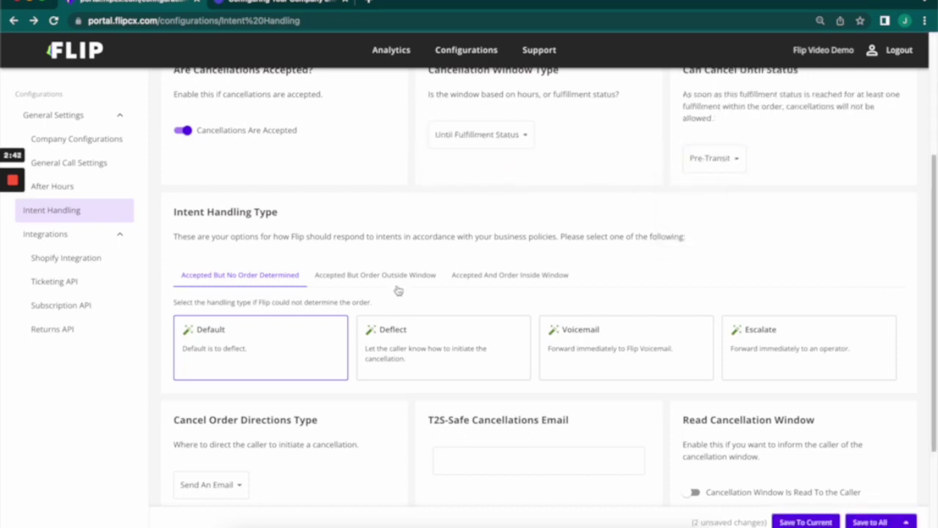
{"action": "left_click", "coordinate": [429, 279]}
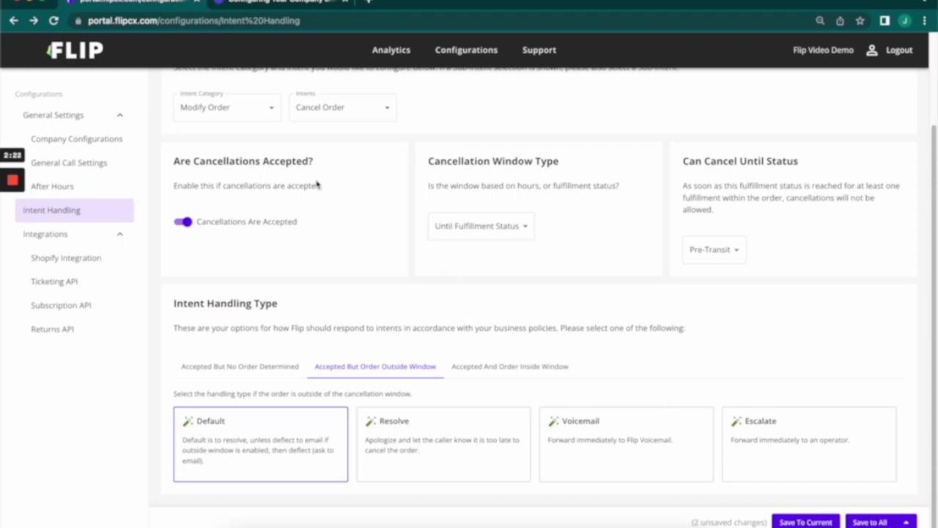
Step: Switch the intent category to Return Or Exchange Order and look through its available intents
{"action": "left_click", "coordinate": [256, 119]}
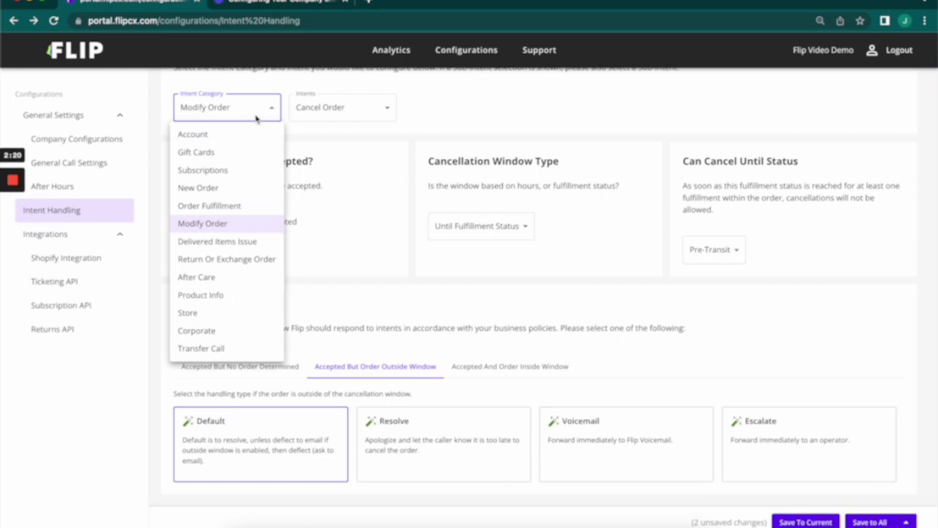
{"action": "left_click", "coordinate": [242, 259]}
{"action": "left_click", "coordinate": [450, 317]}
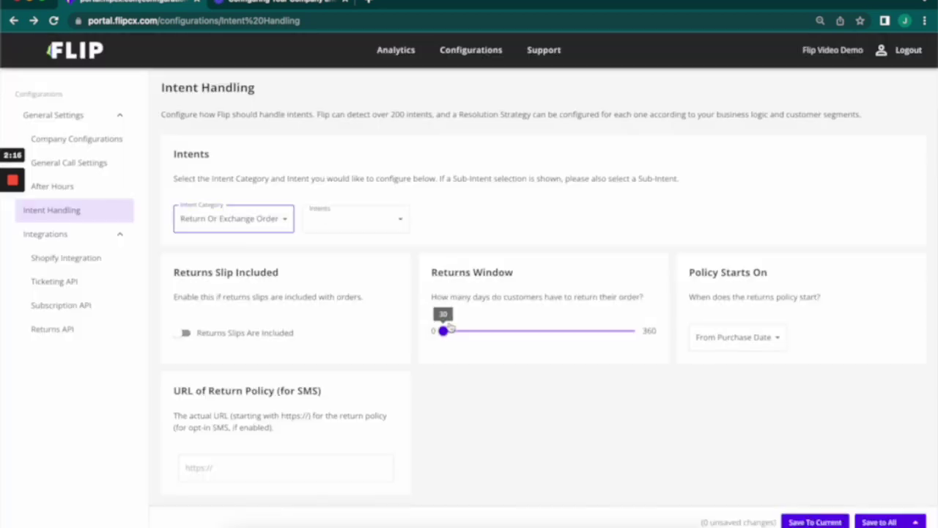
{"action": "left_click", "coordinate": [357, 218]}
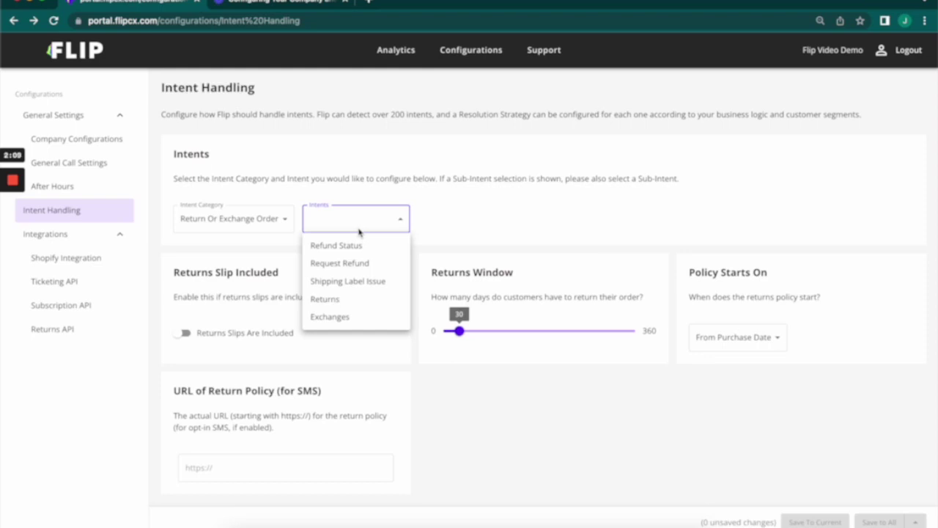
{"action": "left_click", "coordinate": [404, 188]}
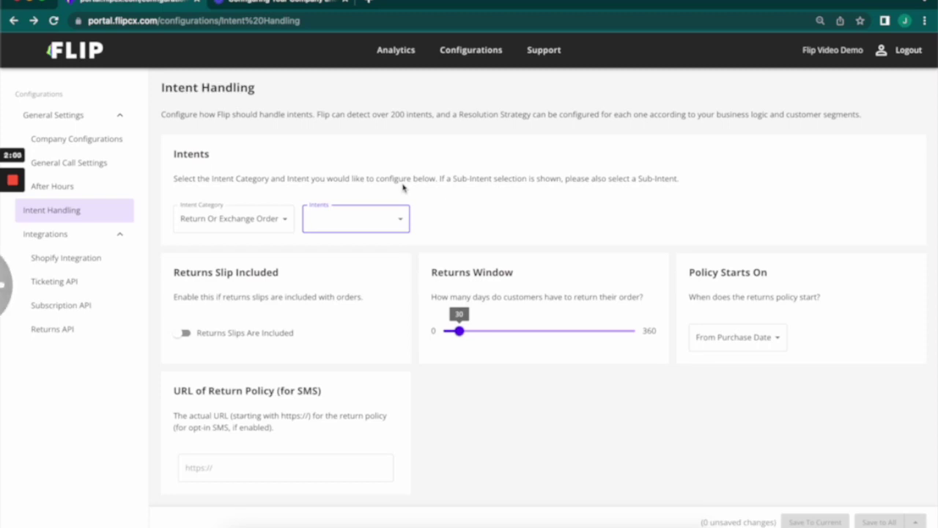
{"action": "left_click", "coordinate": [430, 200]}
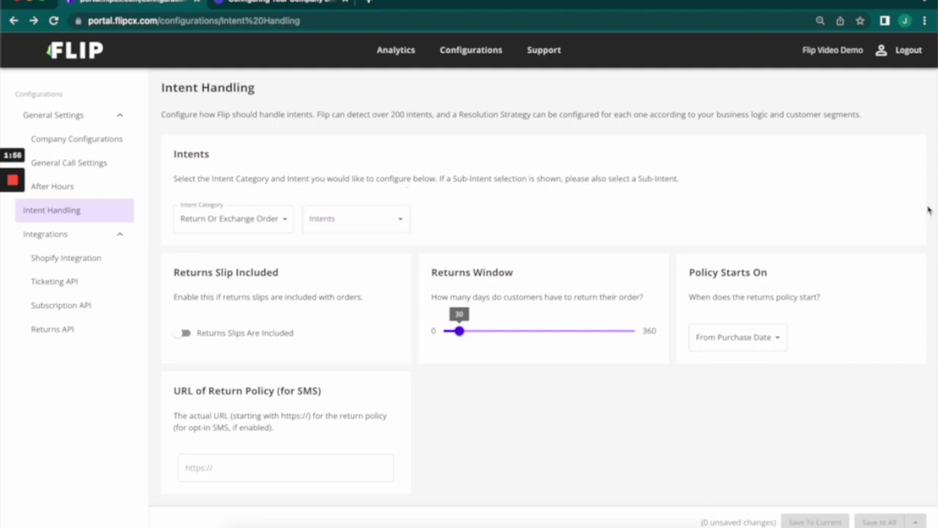
Step: Select the Returns intent and the Start Return sub-intent for return or exchange orders
{"action": "left_click", "coordinate": [385, 219]}
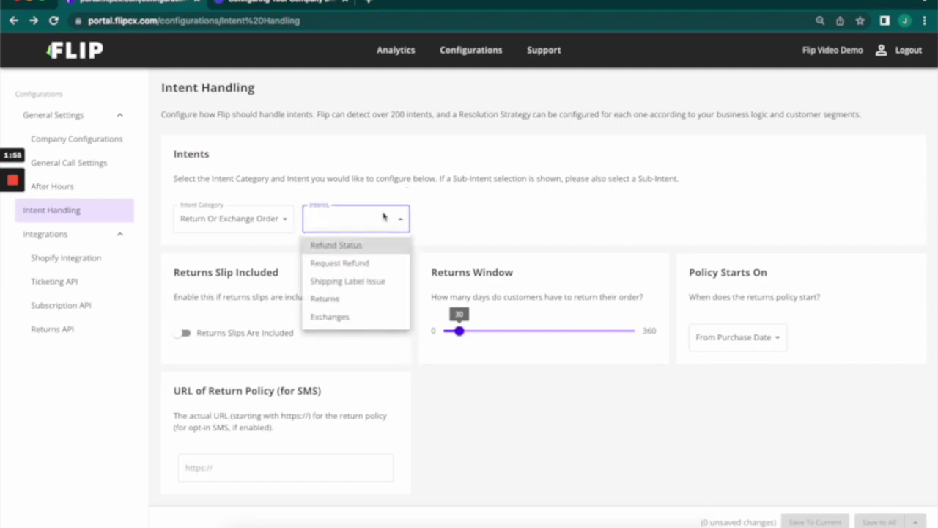
{"action": "left_click", "coordinate": [376, 265]}
{"action": "left_click", "coordinate": [388, 222]}
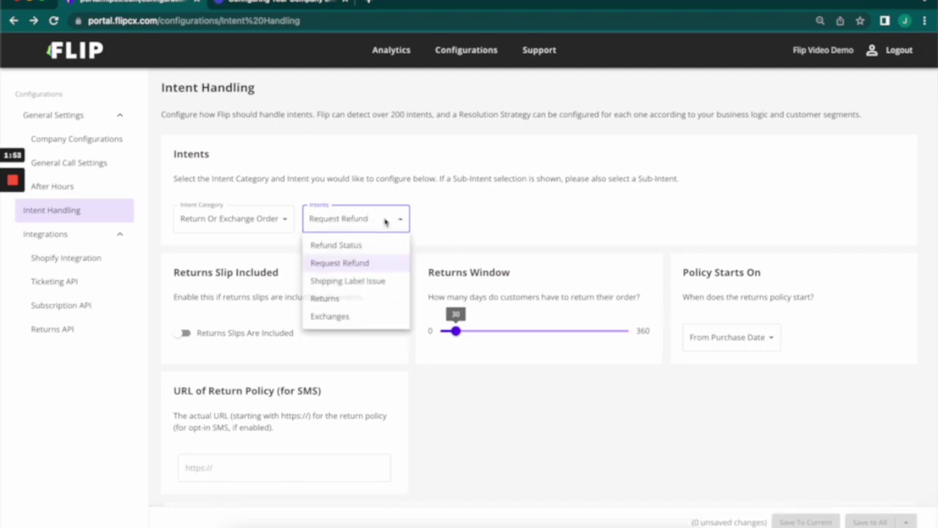
{"action": "left_click", "coordinate": [345, 299]}
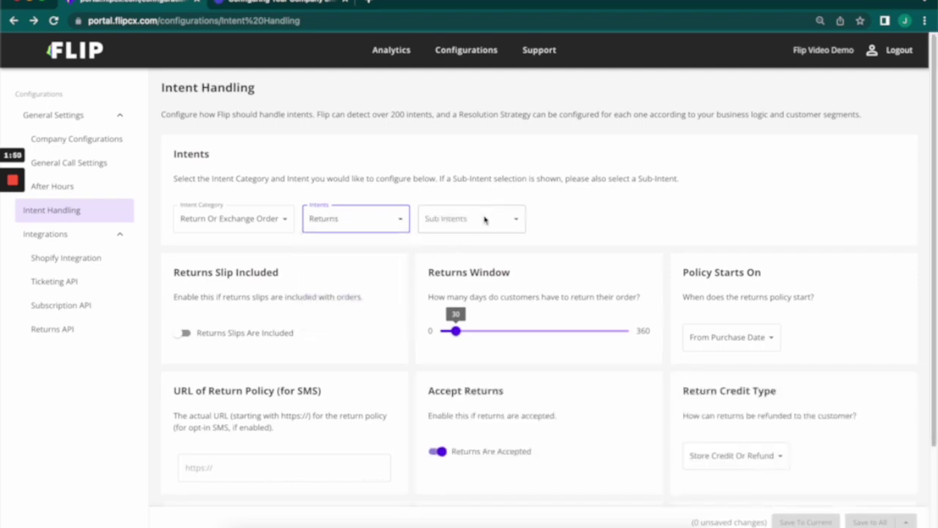
{"action": "left_click", "coordinate": [484, 222]}
{"action": "left_click", "coordinate": [484, 246]}
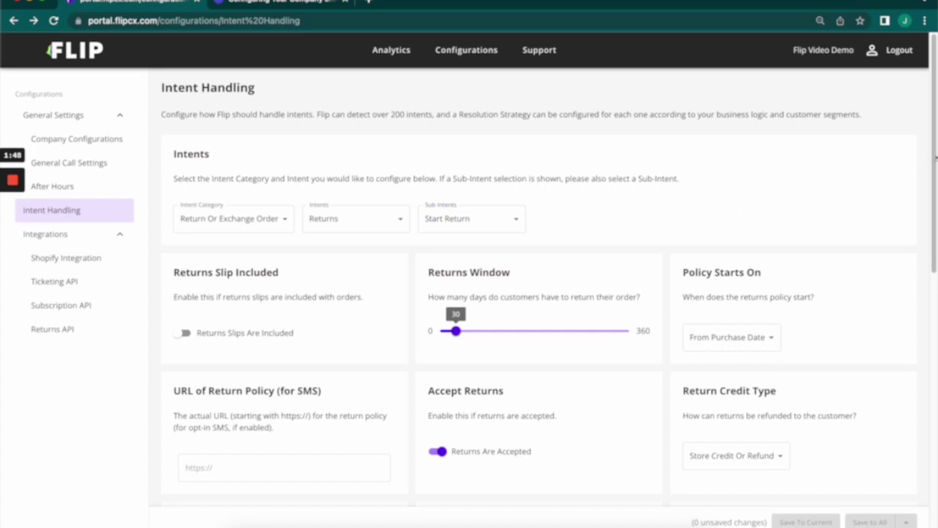
Step: Review the Start Return settings, switching the Instant Credit Exchange Script on and back off
{"action": "left_click_drag", "start_coordinate": [935, 160], "coordinate": [913, 445]}
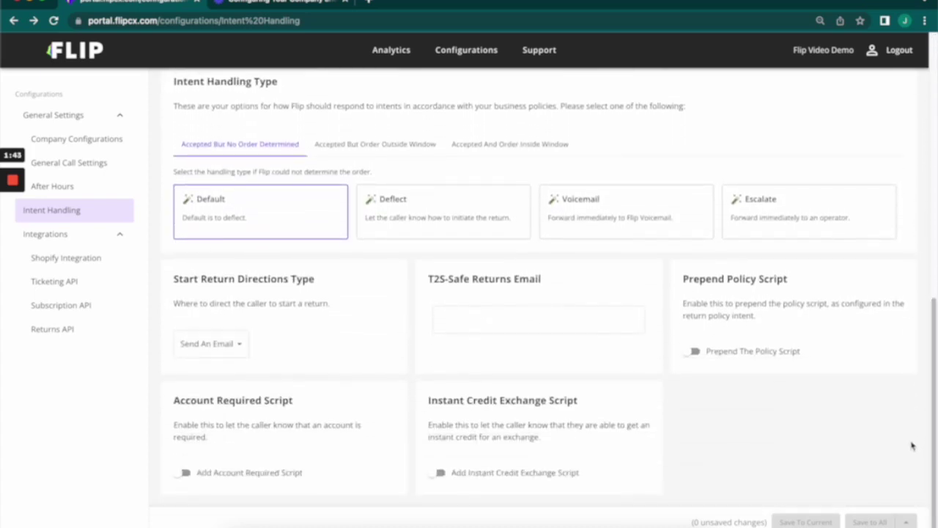
{"action": "left_click", "coordinate": [493, 475]}
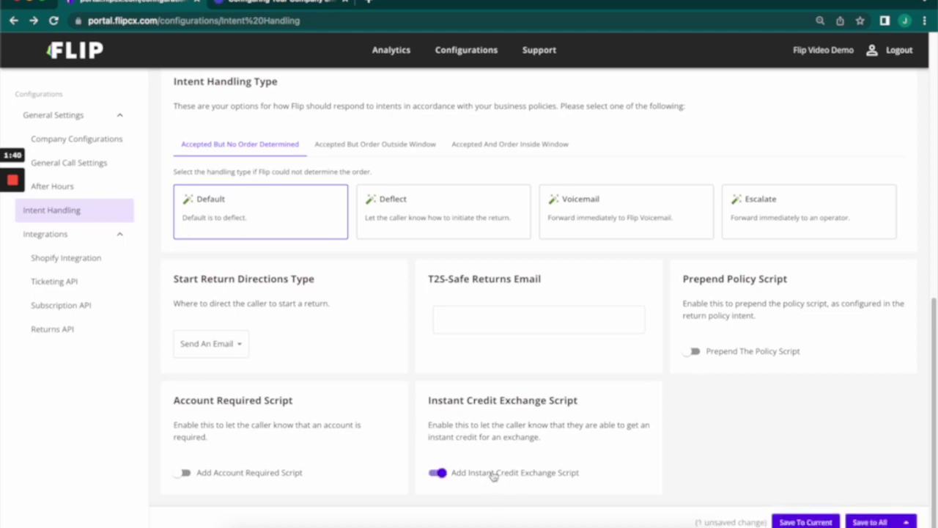
{"action": "left_click", "coordinate": [493, 475]}
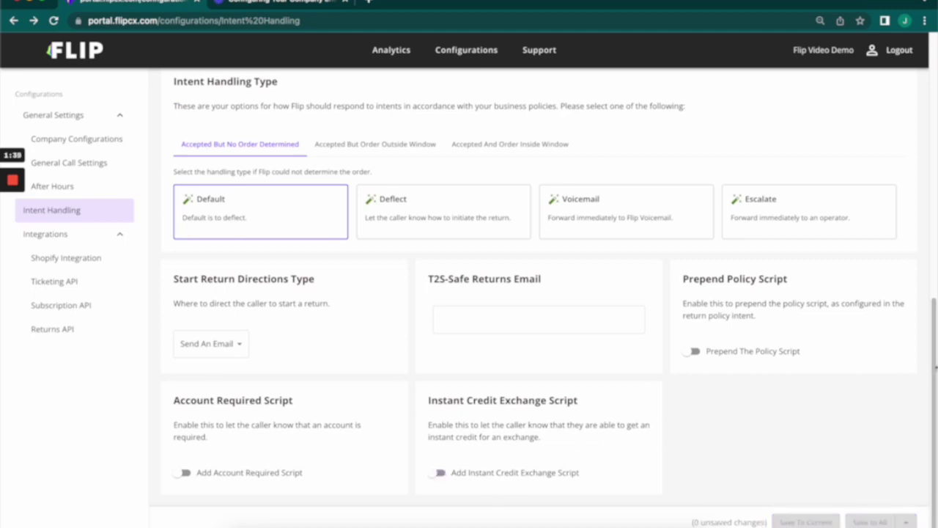
{"action": "left_click_drag", "start_coordinate": [935, 370], "coordinate": [934, 174]}
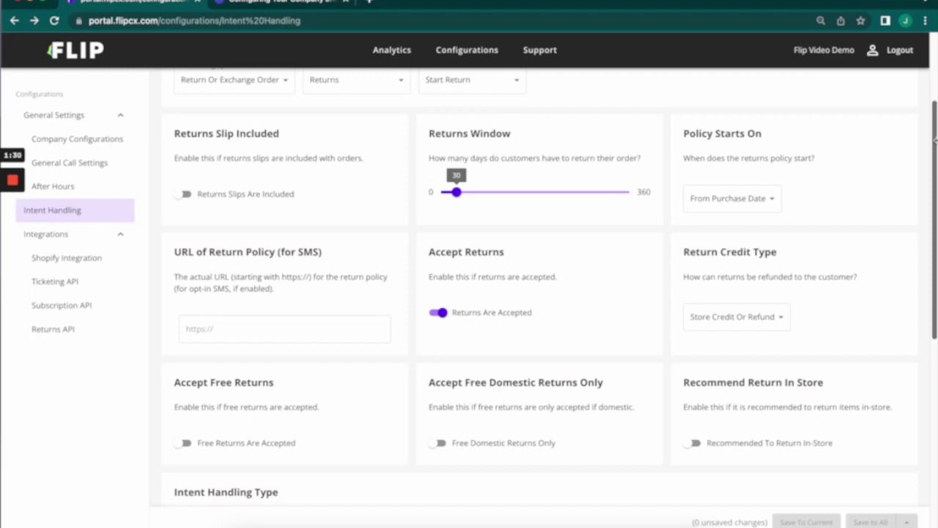
{"action": "left_click_drag", "start_coordinate": [935, 192], "coordinate": [935, 162]}
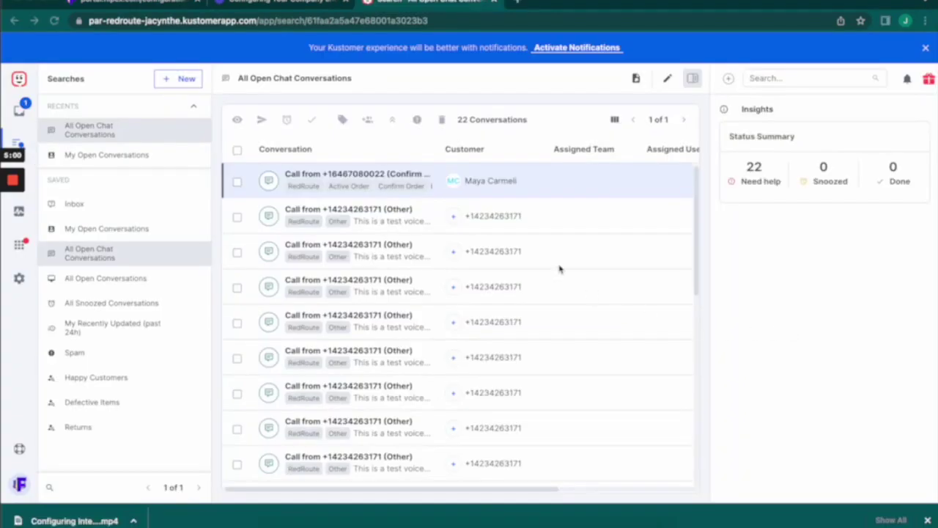
Step: Open the Confirm Order call conversation in Kustomer and review the customer's timeline of calls back to the most recent one
{"action": "left_click", "coordinate": [436, 187]}
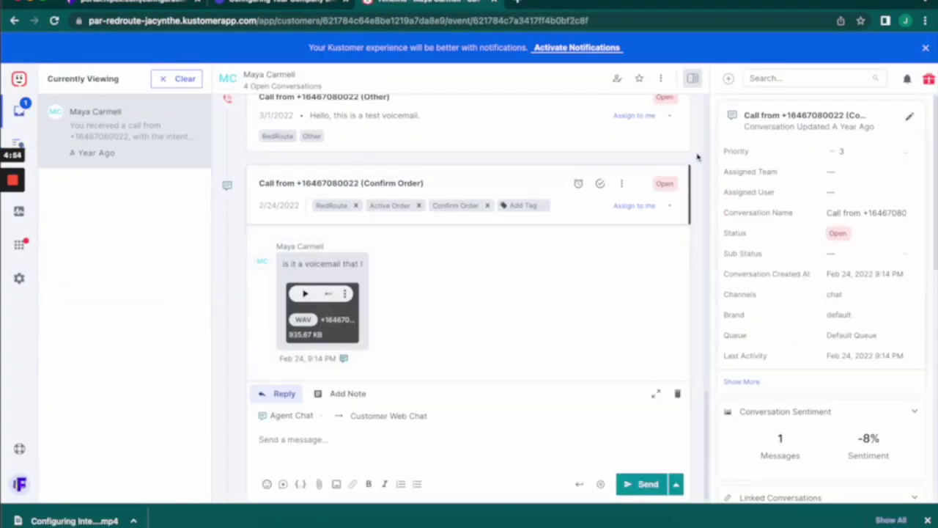
{"action": "scroll", "coordinate": [697, 156], "scroll_direction": "up", "scroll_amount": 2}
{"action": "scroll", "coordinate": [696, 156], "scroll_direction": "up", "scroll_amount": 8}
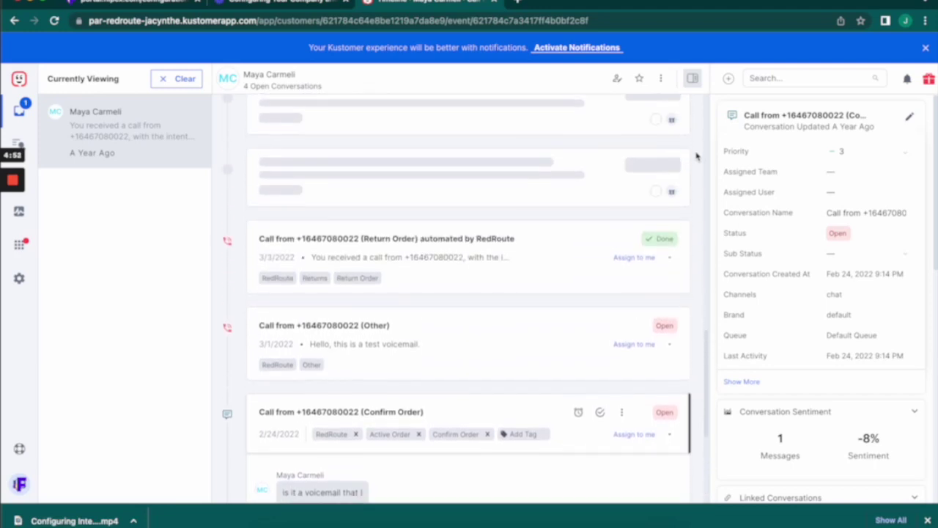
{"action": "scroll", "coordinate": [696, 156], "scroll_direction": "up", "scroll_amount": 6}
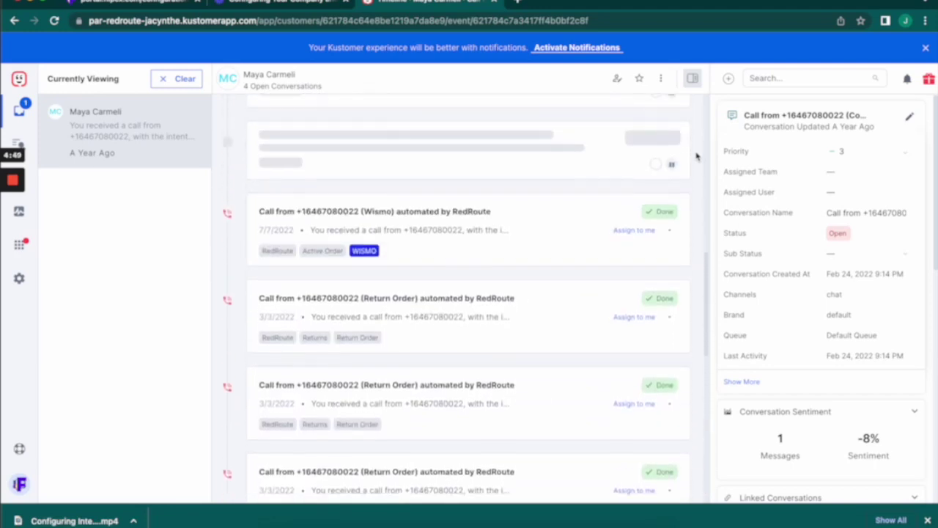
{"action": "scroll", "coordinate": [696, 156], "scroll_direction": "up", "scroll_amount": 6}
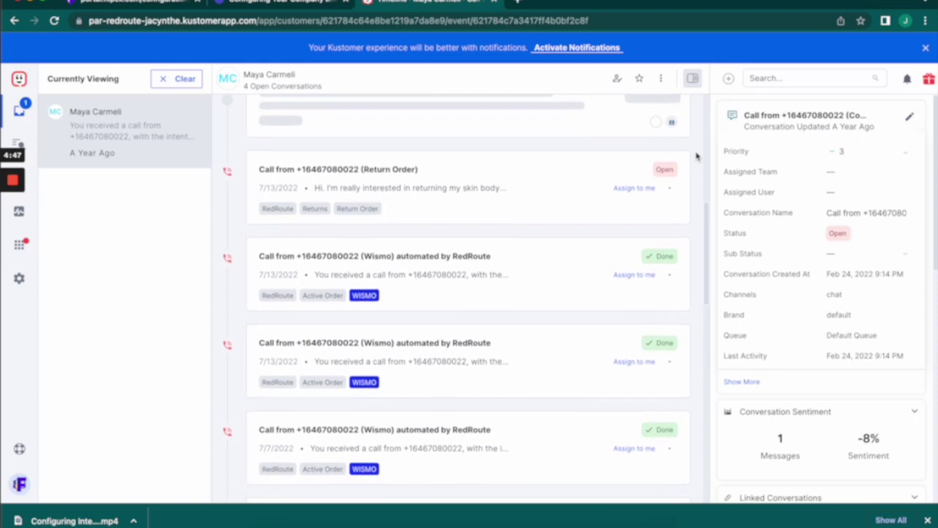
{"action": "scroll", "coordinate": [696, 156], "scroll_direction": "up", "scroll_amount": 3}
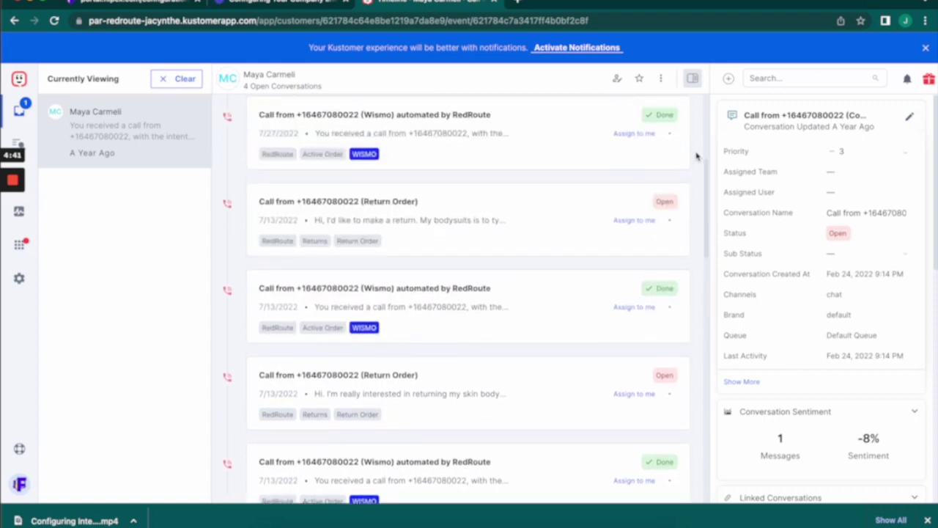
{"action": "scroll", "coordinate": [696, 156], "scroll_direction": "up", "scroll_amount": 4}
{"action": "scroll", "coordinate": [696, 156], "scroll_direction": "up", "scroll_amount": 2}
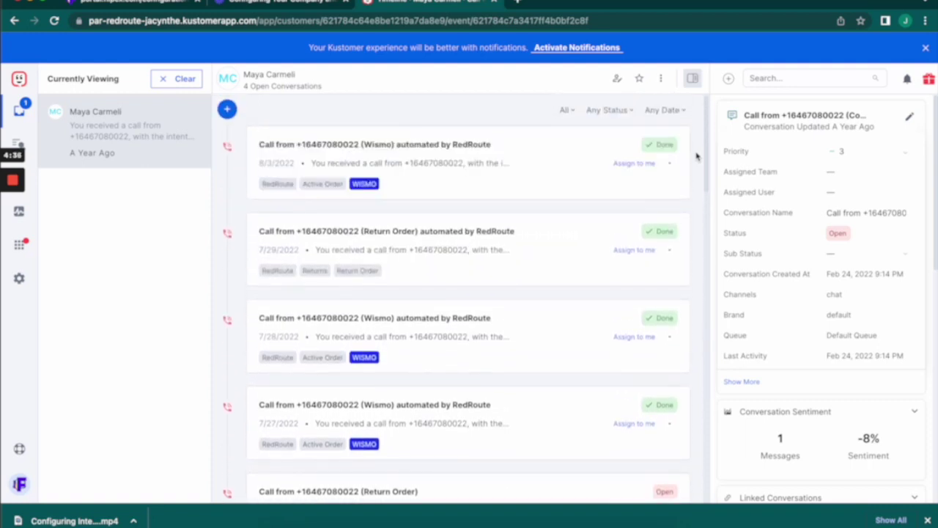